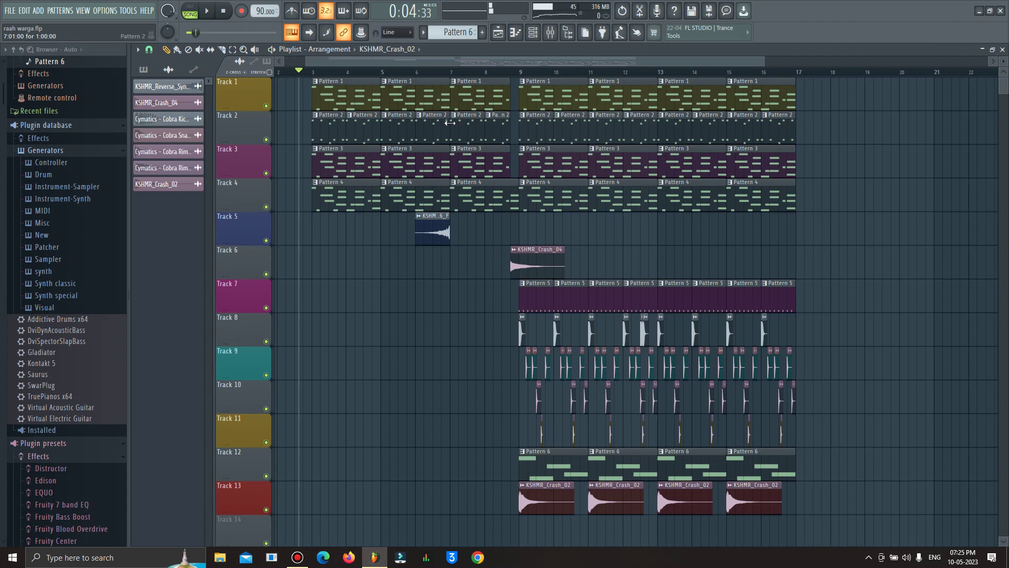
- Solo Track 1 and view Pattern 1's notes in the piano roll alongside its Purity instrument window
{"action": "right_click", "coordinate": [266, 106]}
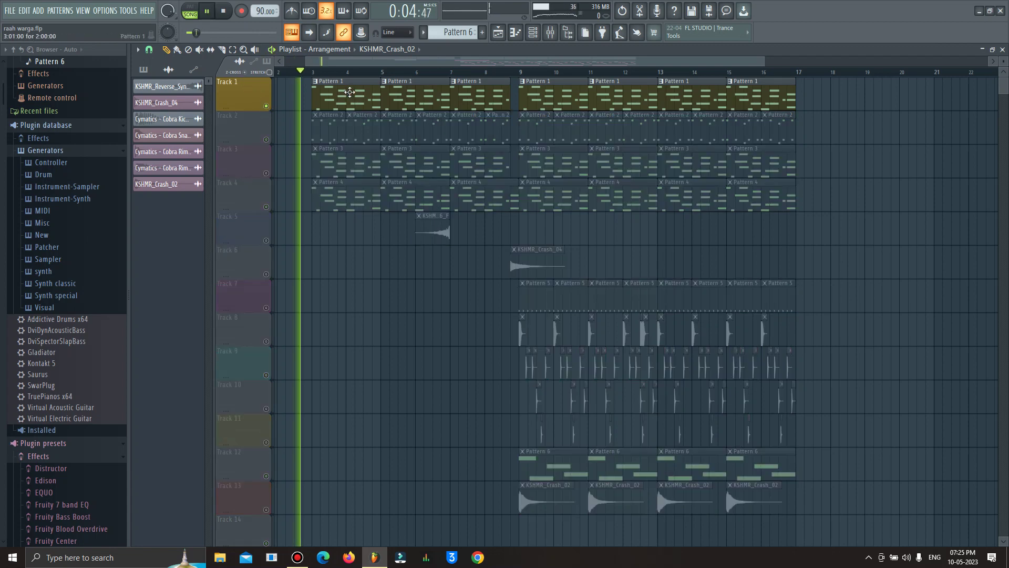
{"action": "double_click", "coordinate": [350, 92]}
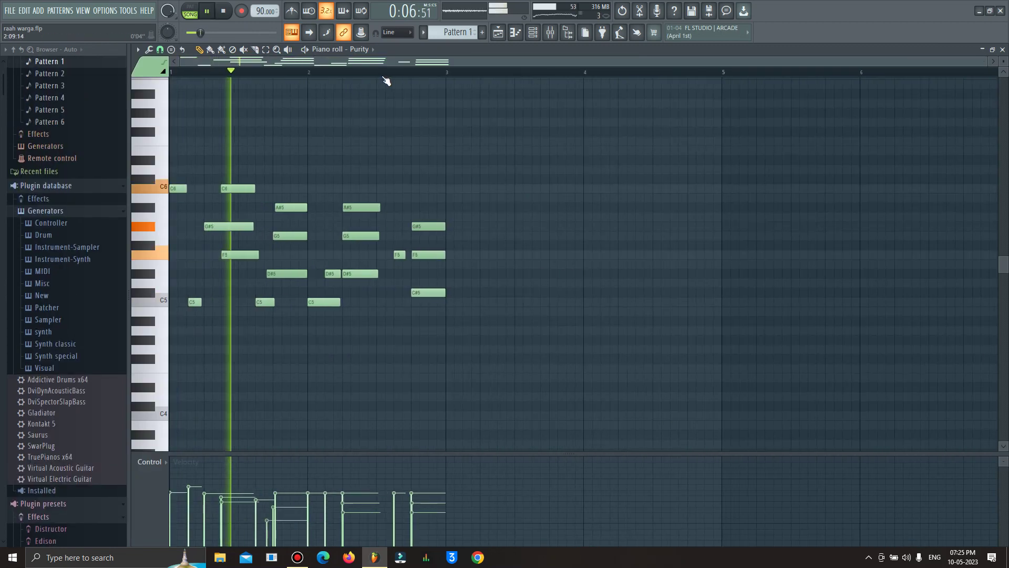
{"action": "key", "text": "F6"}
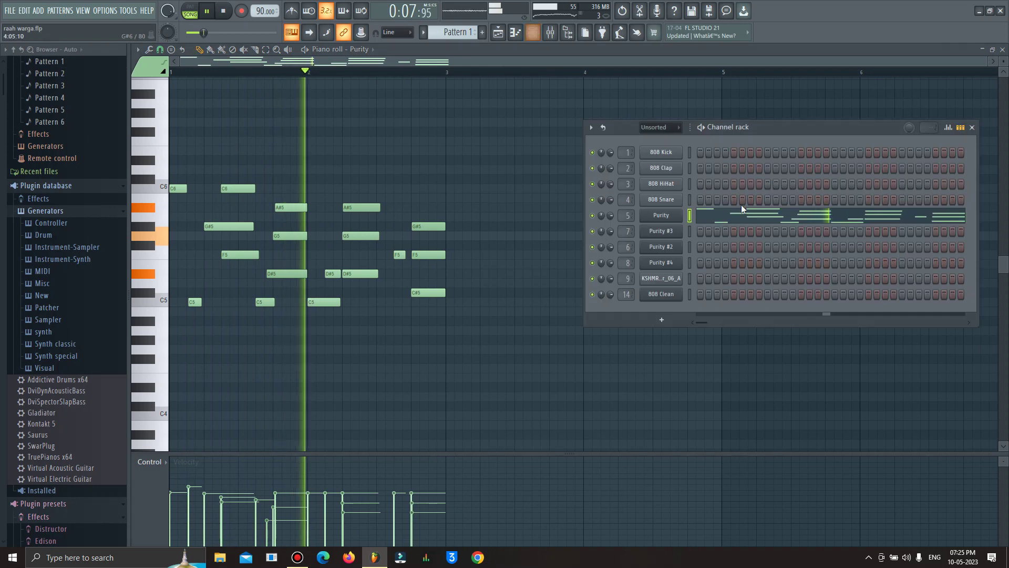
{"action": "left_click", "coordinate": [682, 217]}
{"action": "left_click_drag", "start_coordinate": [506, 182], "coordinate": [786, 290]}
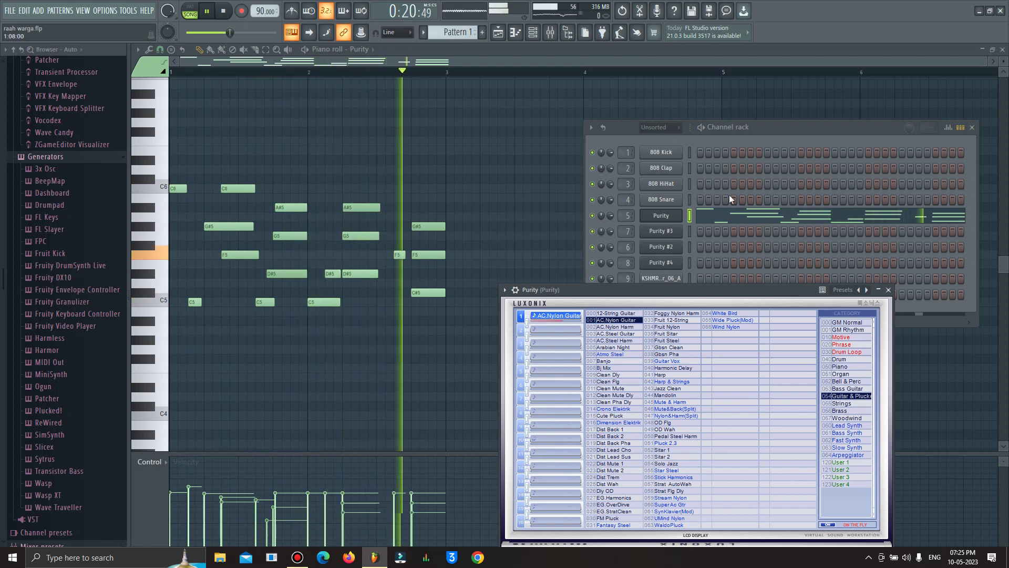
- View Pattern 2's notes in the piano roll and play them in pattern mode
{"action": "left_click", "coordinate": [498, 34]}
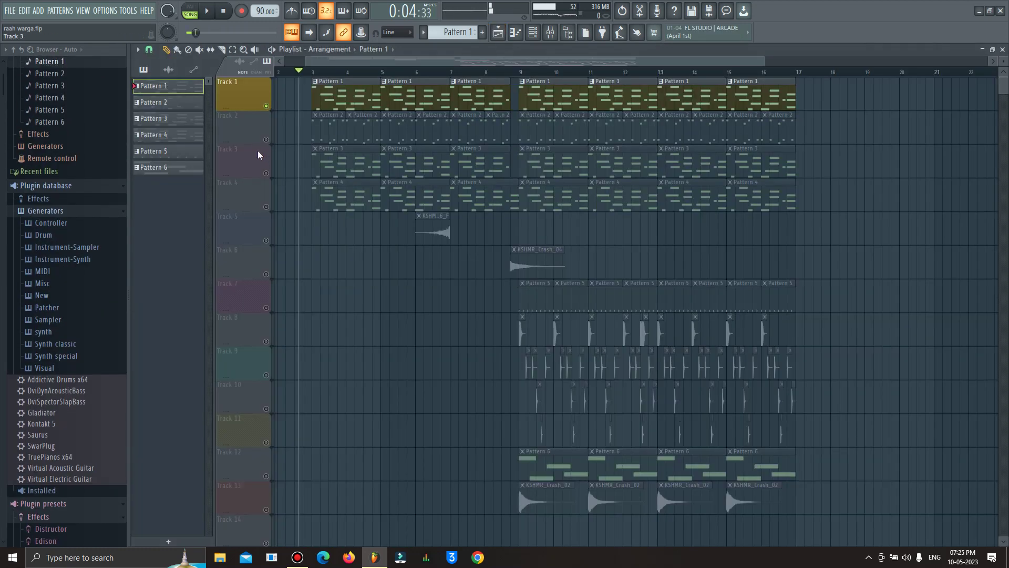
{"action": "double_click", "coordinate": [326, 129]}
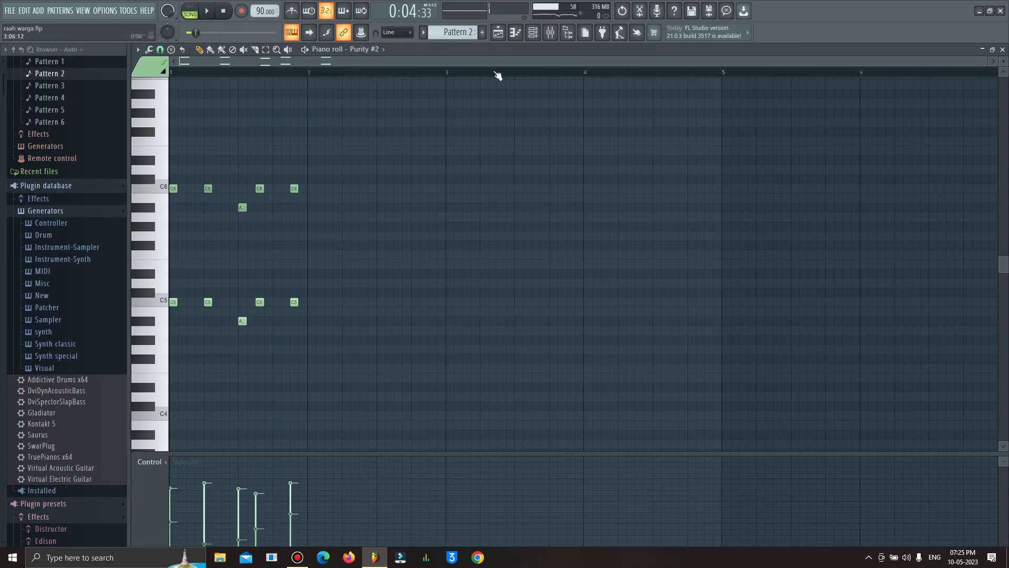
{"action": "scroll", "coordinate": [402, 76], "scroll_direction": "up", "scroll_amount": 2}
{"action": "key", "text": "space"}
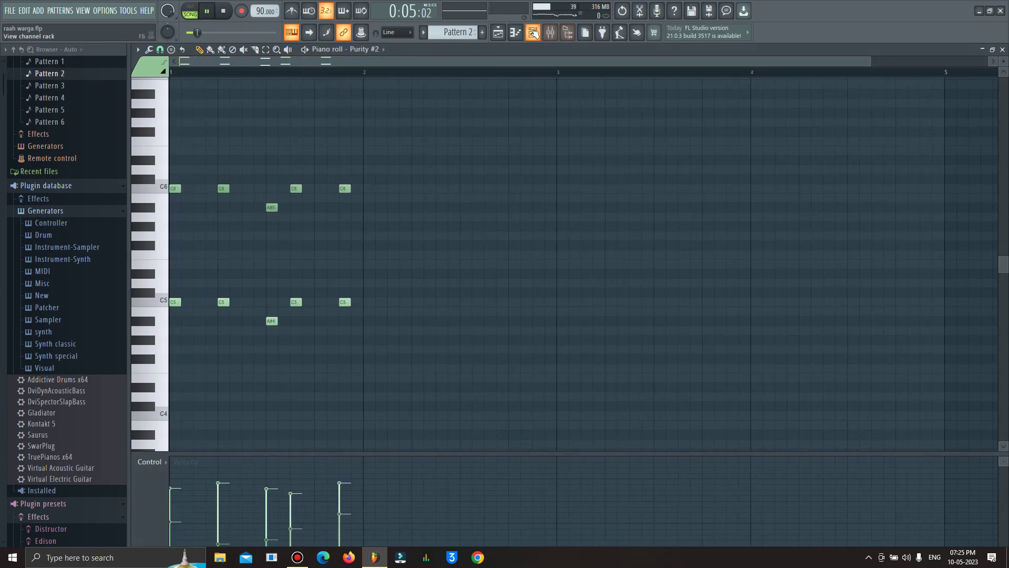
{"action": "left_click", "coordinate": [191, 11]}
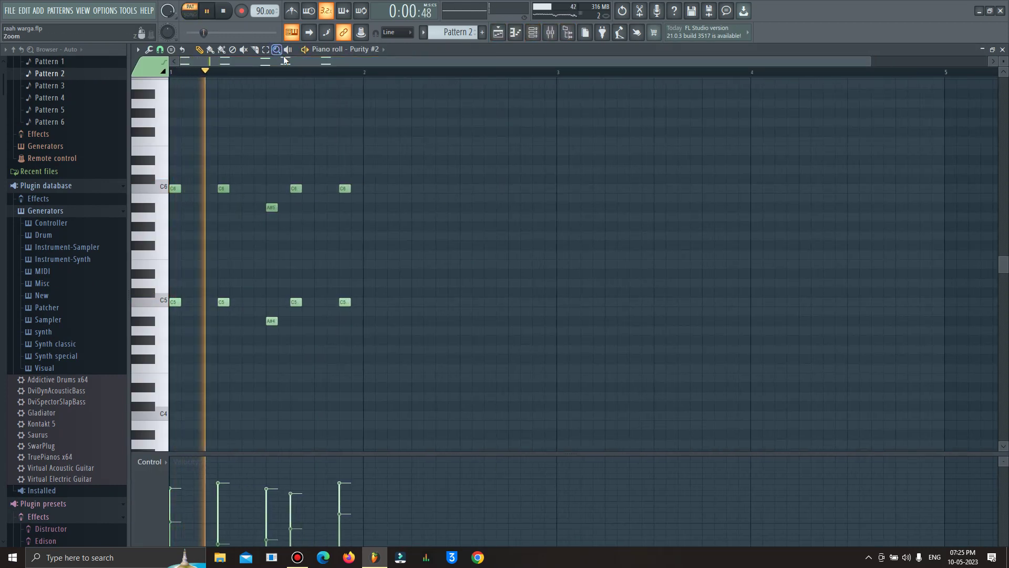
- Show the Purity #2 instrument from the channel rack and place its window clear of Pattern 2's notes
{"action": "left_click", "coordinate": [533, 33]}
{"action": "left_click", "coordinate": [661, 247]}
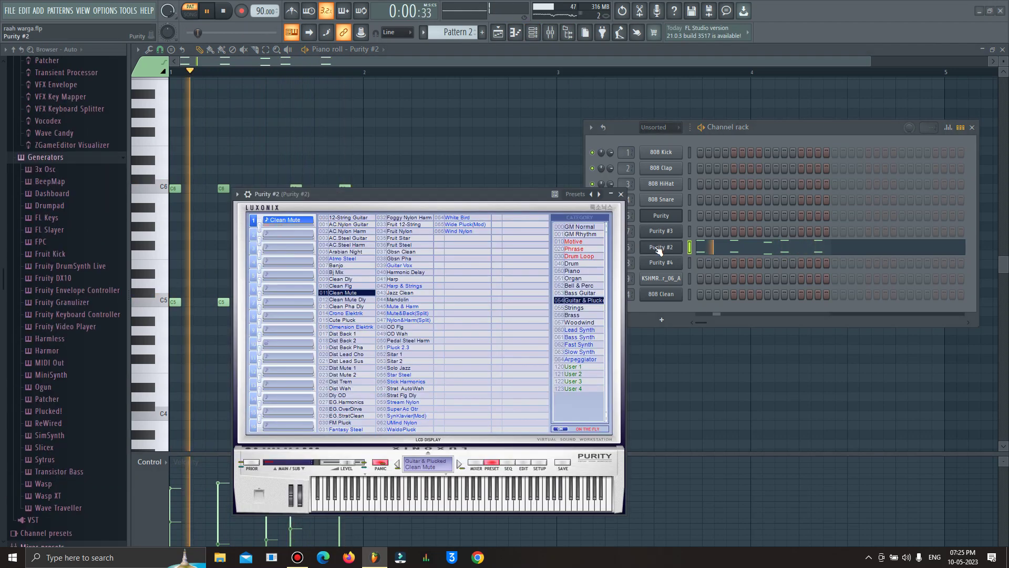
{"action": "left_click_drag", "start_coordinate": [450, 192], "coordinate": [641, 263]}
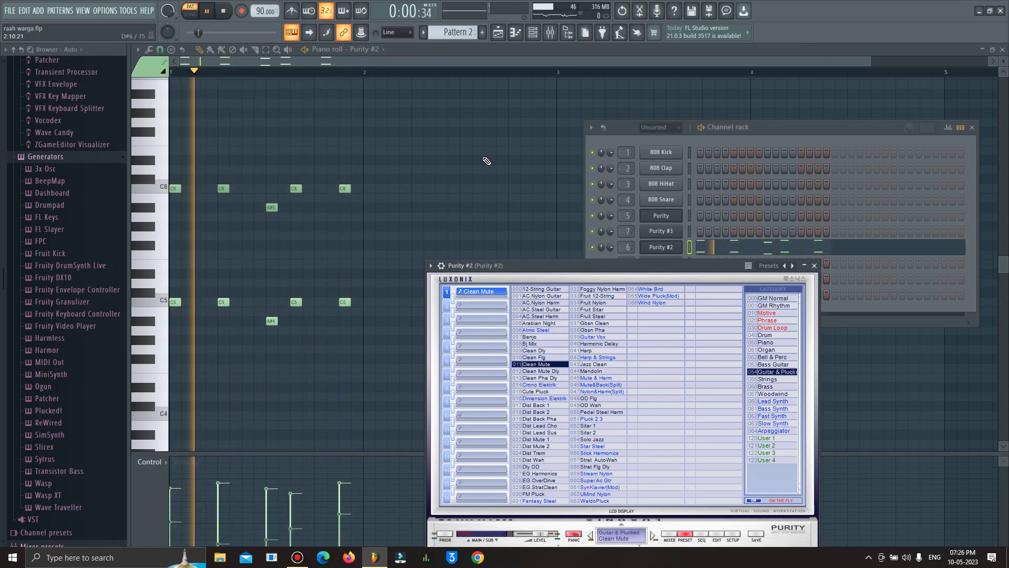
- Solo Track 3 in the playlist and view Pattern 3's notes in the piano roll
{"action": "left_click", "coordinate": [499, 38]}
{"action": "right_click", "coordinate": [267, 173]}
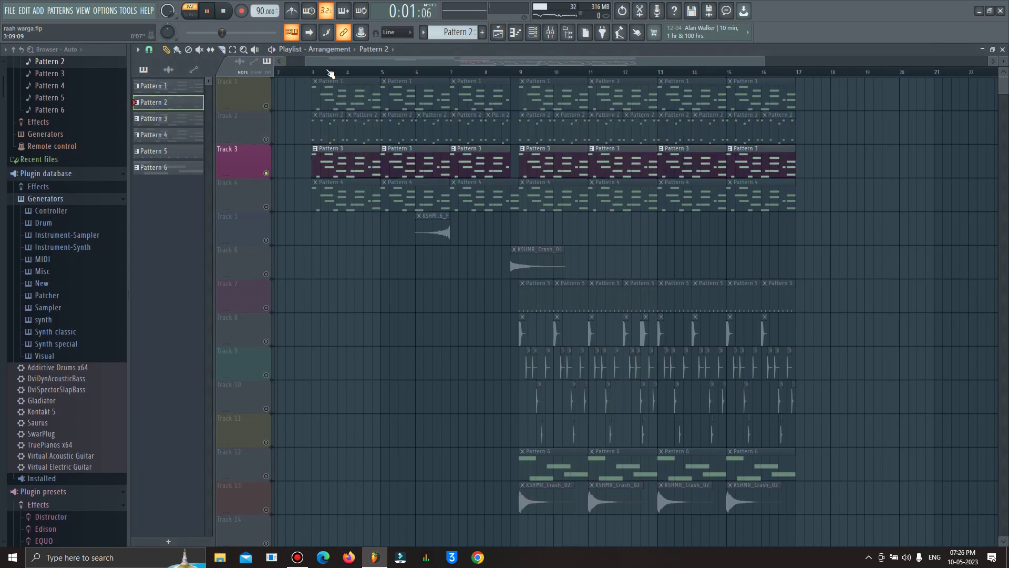
{"action": "double_click", "coordinate": [329, 156]}
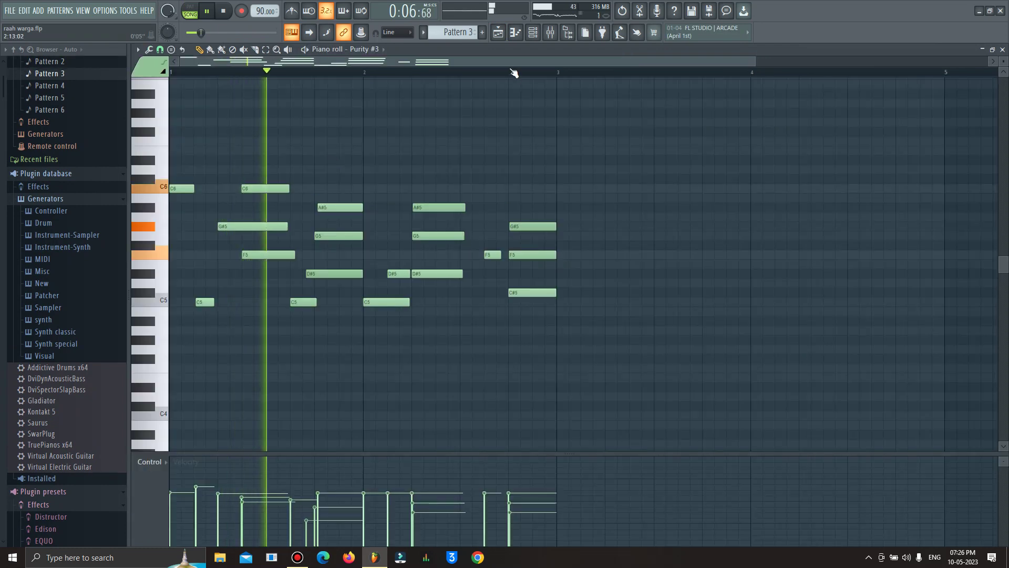
- Show the Purity #3 instrument beside Pattern 3's notes, listen to the part, and stop playback
{"action": "left_click", "coordinate": [532, 33]}
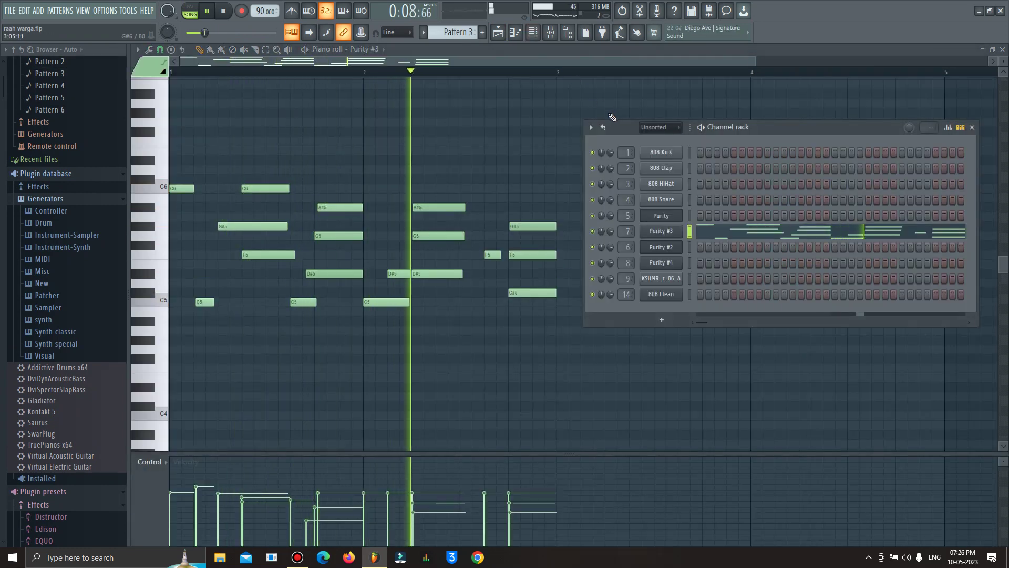
{"action": "left_click", "coordinate": [663, 231]}
{"action": "left_click_drag", "start_coordinate": [512, 203], "coordinate": [872, 309]}
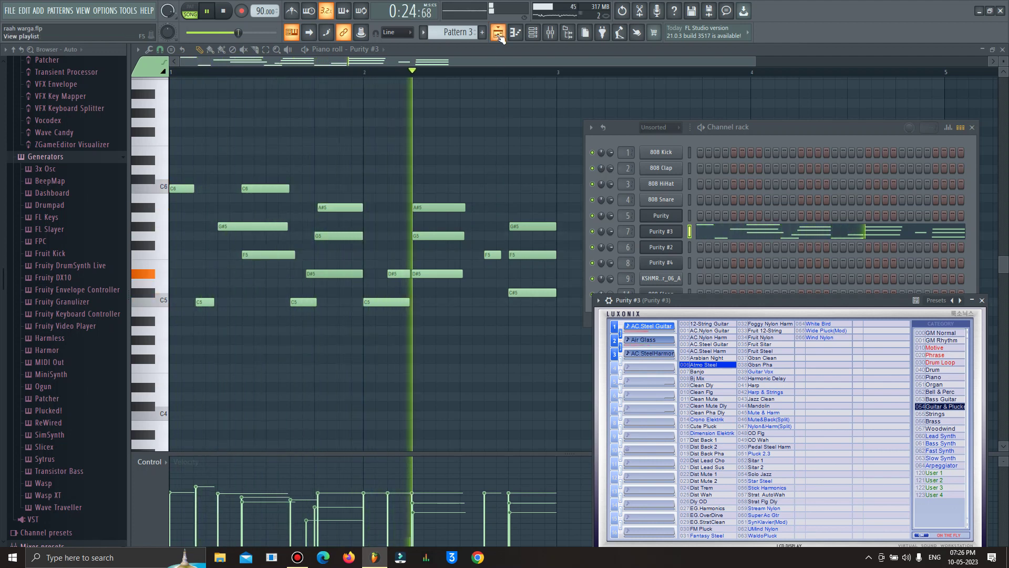
{"action": "key", "text": "space"}
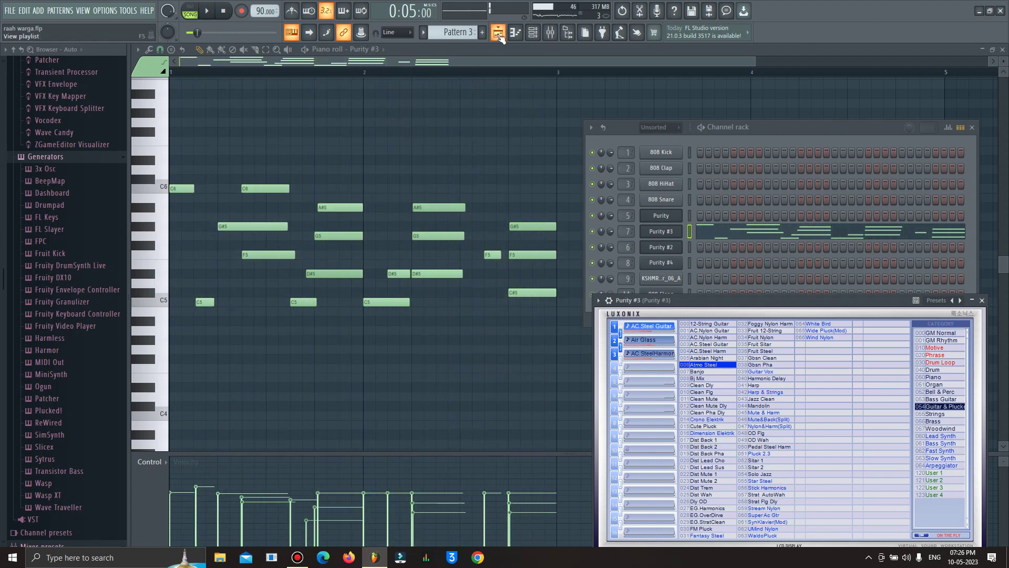
- View Pattern 4 from Track 4 in the piano roll with its full note range in sight
{"action": "left_click", "coordinate": [498, 33]}
{"action": "double_click", "coordinate": [329, 200]}
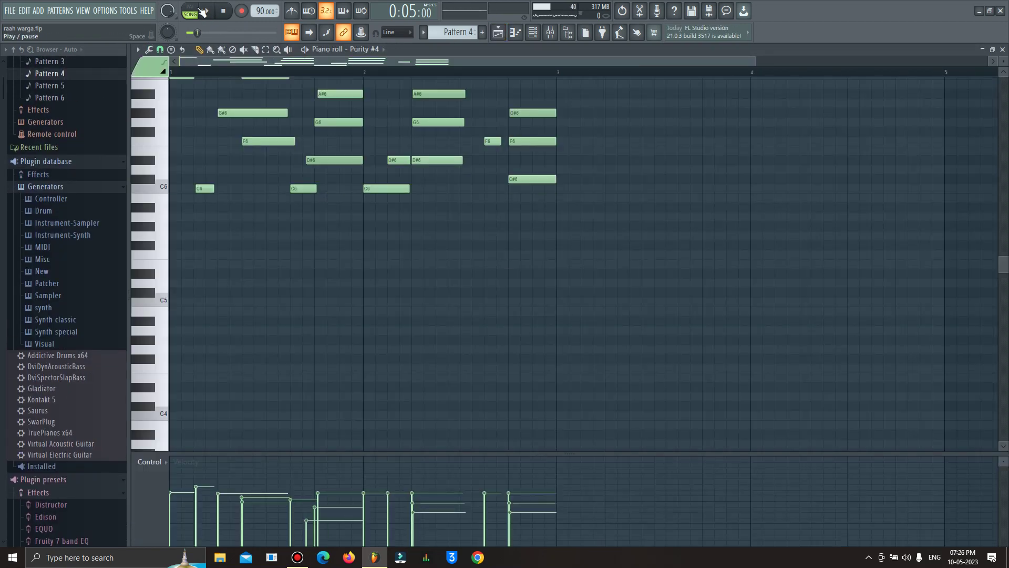
{"action": "scroll", "coordinate": [671, 198], "scroll_direction": "up", "scroll_amount": 3}
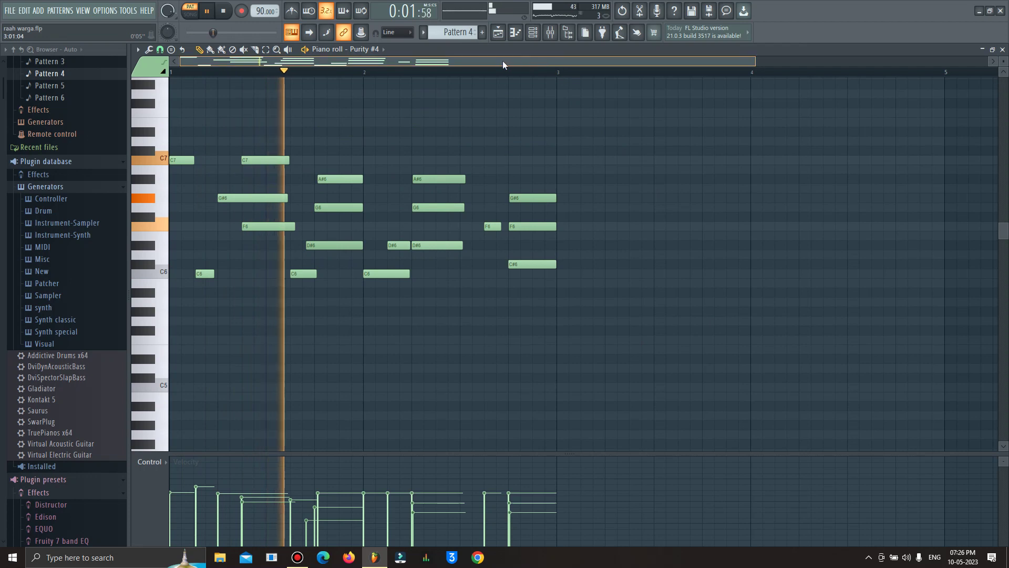
- Show the Purity #4 instrument beside Pattern 4's notes, listen to the part, and stop playback
{"action": "left_click", "coordinate": [534, 35]}
{"action": "left_click", "coordinate": [661, 262]}
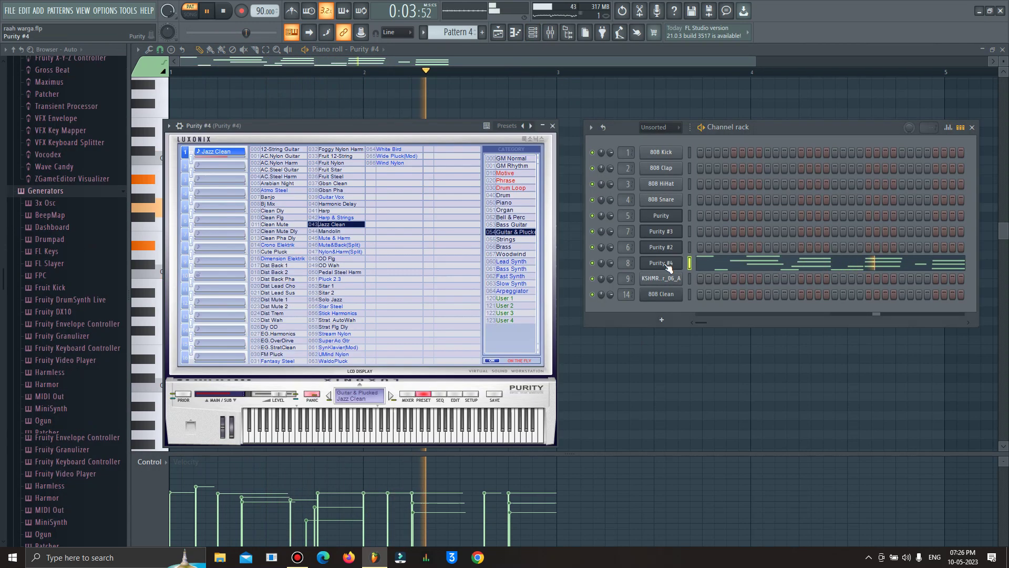
{"action": "left_click_drag", "start_coordinate": [428, 126], "coordinate": [868, 289]}
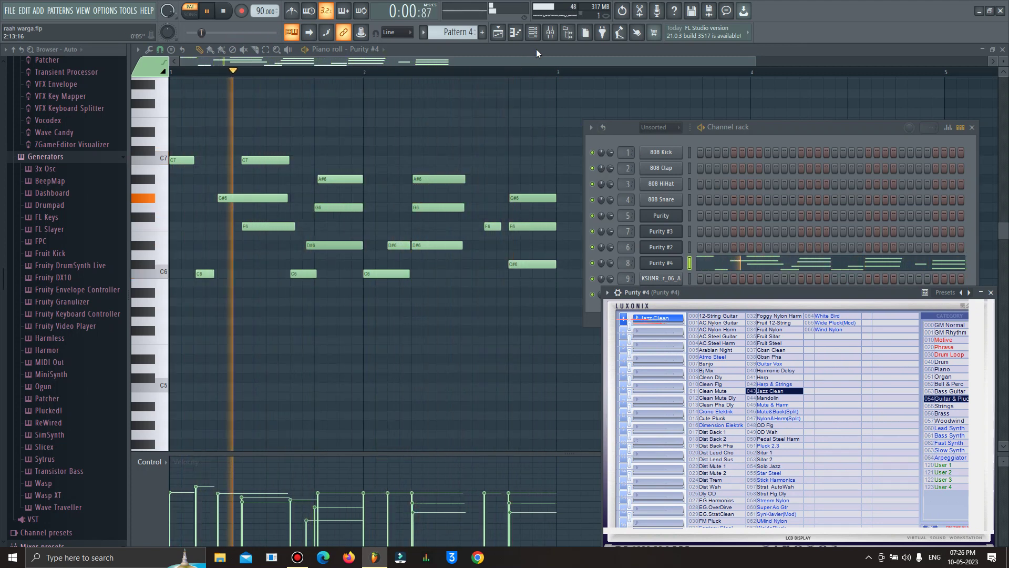
{"action": "key", "text": "space"}
- Solo Track 5 in the playlist and play the KSHMR reverse synth clip from just before bar 6
{"action": "left_click", "coordinate": [498, 33]}
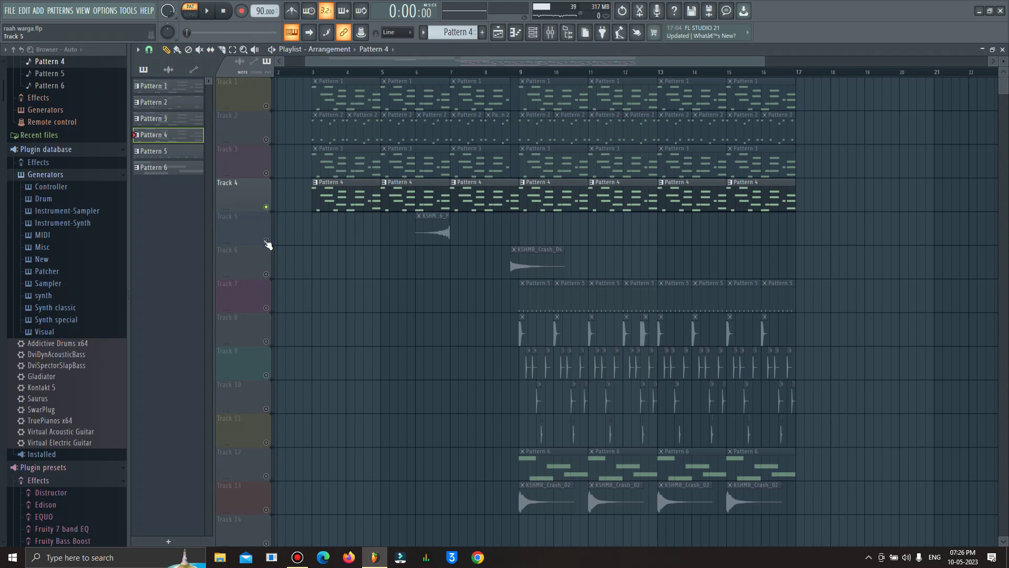
{"action": "left_click", "coordinate": [267, 243]}
{"action": "left_click", "coordinate": [411, 74]}
{"action": "scroll", "coordinate": [410, 75], "scroll_direction": "down", "scroll_amount": 2}
{"action": "scroll", "coordinate": [412, 76], "scroll_direction": "up", "scroll_amount": 3}
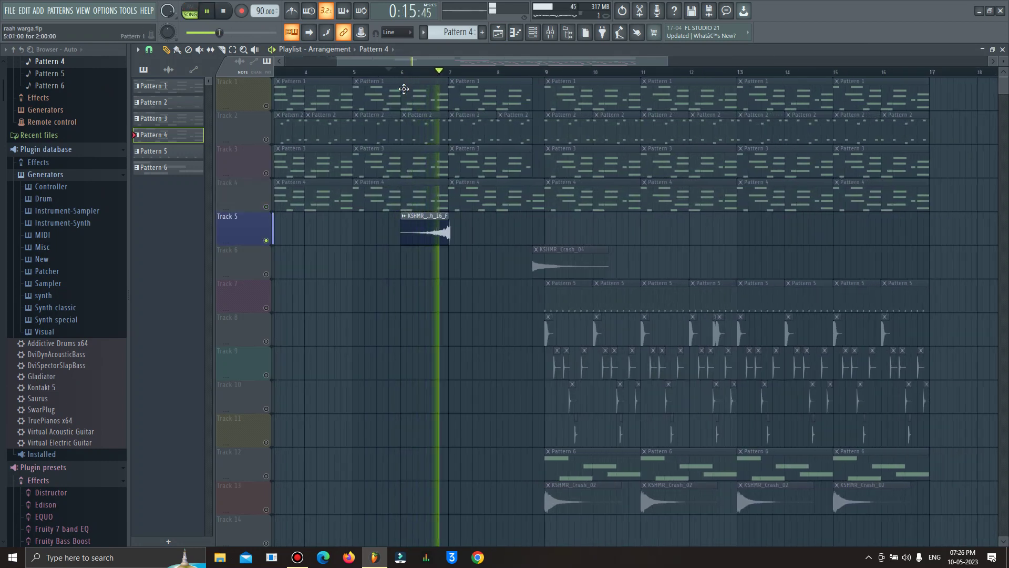
- Solo Track 6 and listen to the KSHMR_Crash_04 clip just before bar 9
{"action": "left_click", "coordinate": [267, 275]}
{"action": "scroll", "coordinate": [524, 73], "scroll_direction": "up", "scroll_amount": 1}
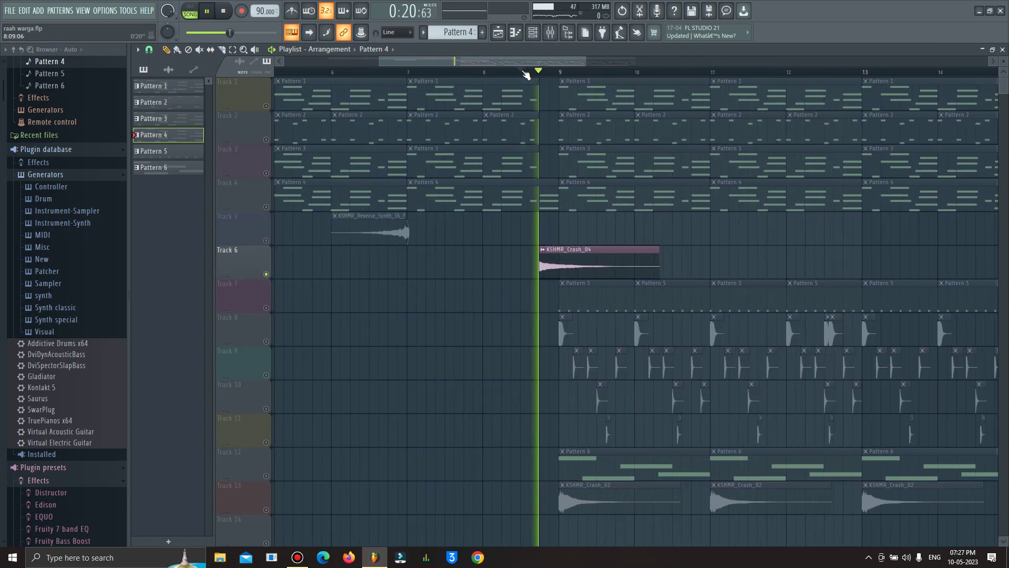
{"action": "scroll", "coordinate": [526, 75], "scroll_direction": "down", "scroll_amount": 3}
{"action": "scroll", "coordinate": [525, 74], "scroll_direction": "down", "scroll_amount": 1}
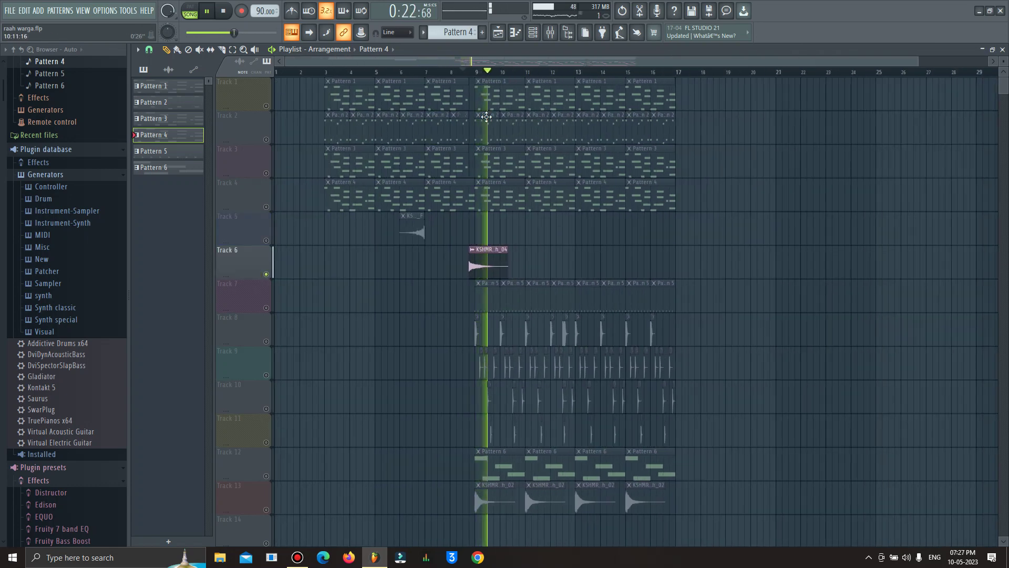
- Solo Track 7 and play its Pattern 5 clips from just before bar 9
{"action": "left_click", "coordinate": [266, 308]}
{"action": "key", "text": "space"}
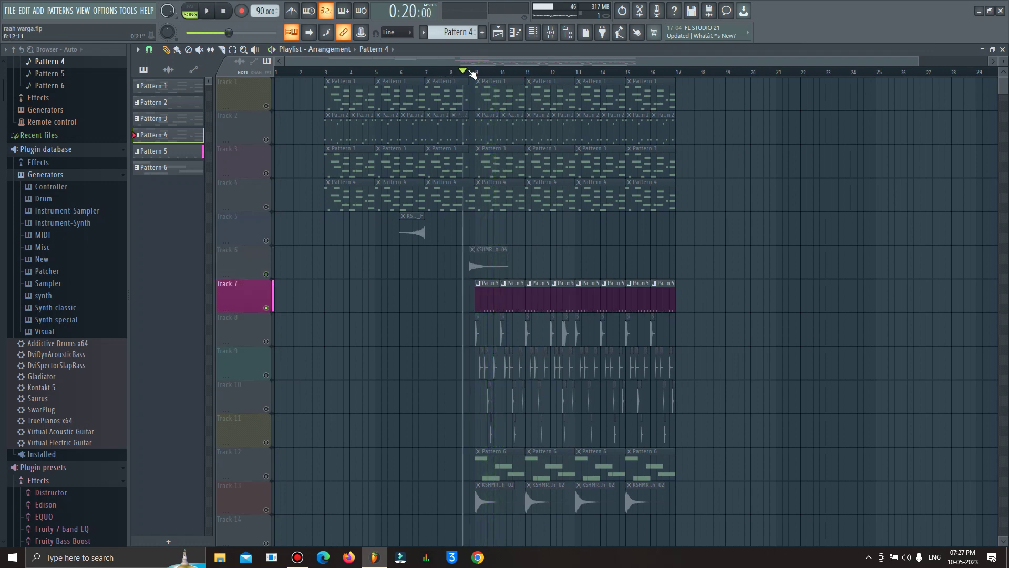
{"action": "scroll", "coordinate": [472, 74], "scroll_direction": "up", "scroll_amount": 2}
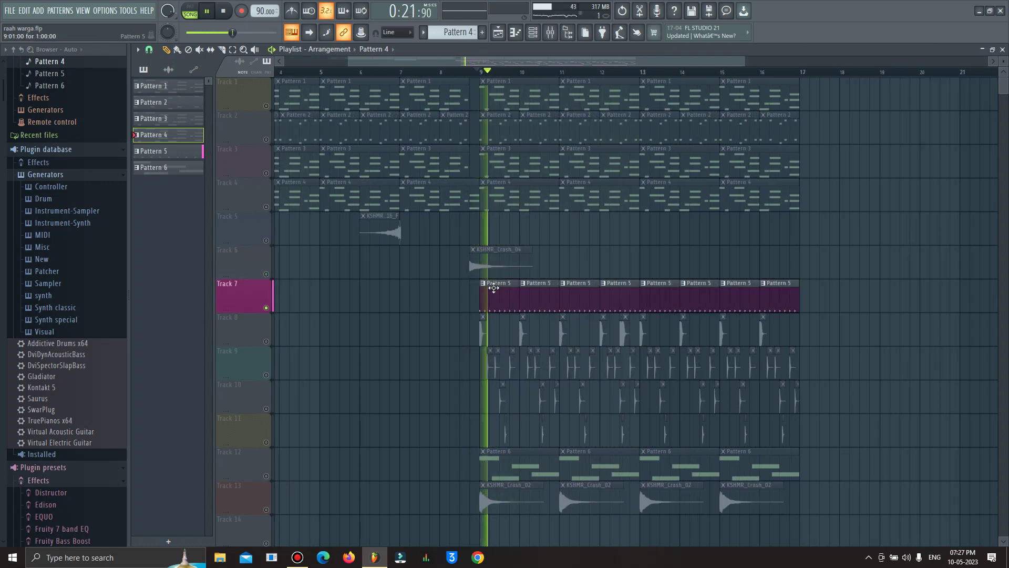
- View Pattern 5's notes in the piano roll and show the KSHMR_Shaker_06_A sampler window beside them
{"action": "double_click", "coordinate": [494, 288]}
{"action": "scroll", "coordinate": [268, 72], "scroll_direction": "up", "scroll_amount": 1}
{"action": "left_click", "coordinate": [533, 32]}
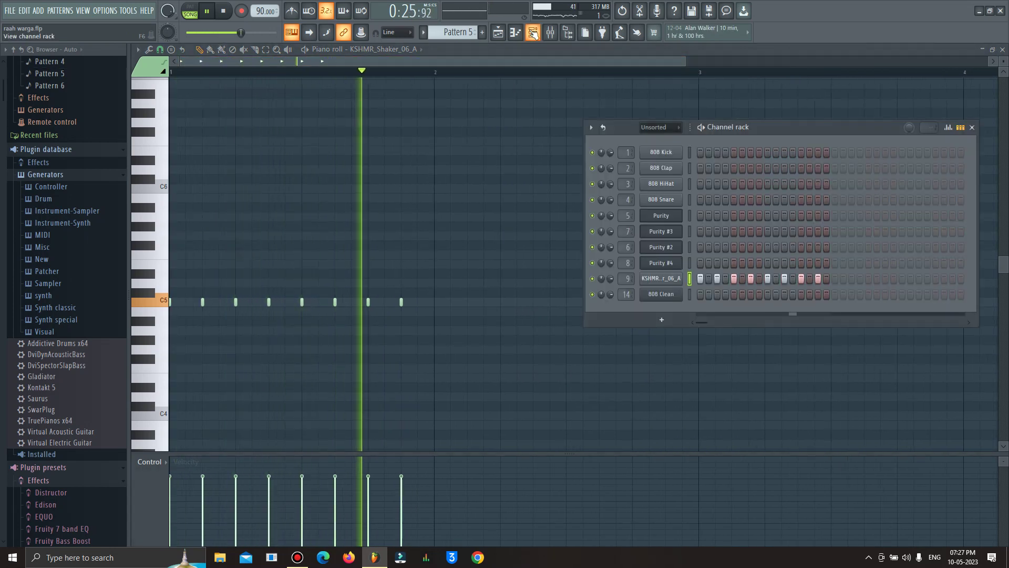
{"action": "left_click", "coordinate": [661, 278]}
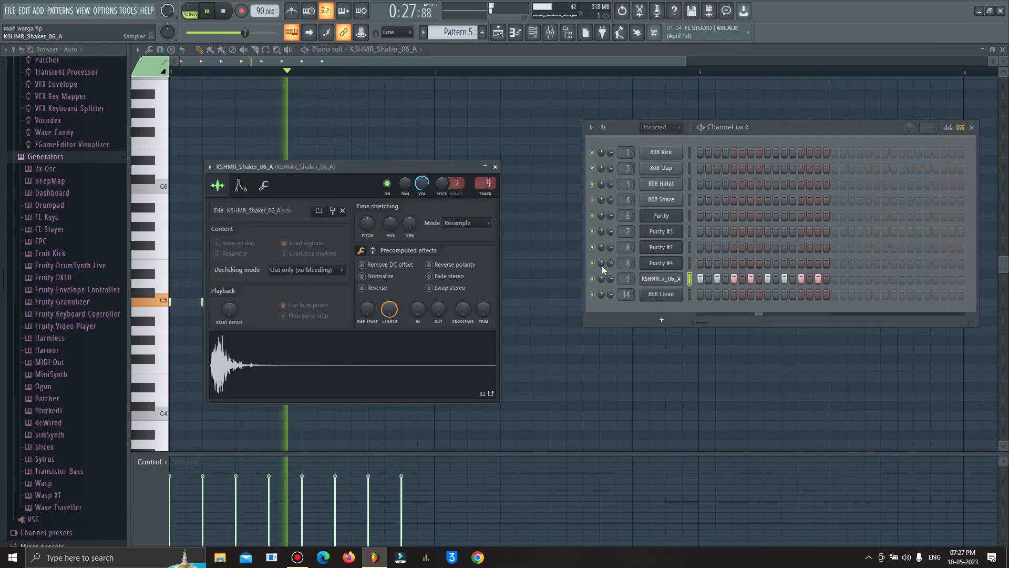
{"action": "left_click_drag", "start_coordinate": [352, 167], "coordinate": [725, 253]}
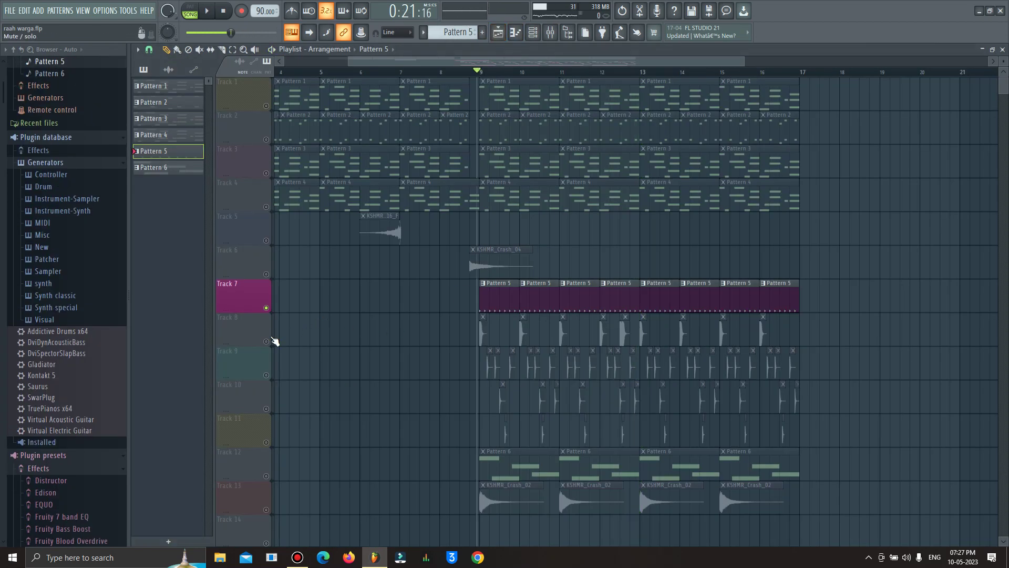
- Solo Track 8 to play its Cymatics Cobra kick clips, and unmute Track 9 alongside it
{"action": "left_click", "coordinate": [273, 341]}
{"action": "key", "text": "space"}
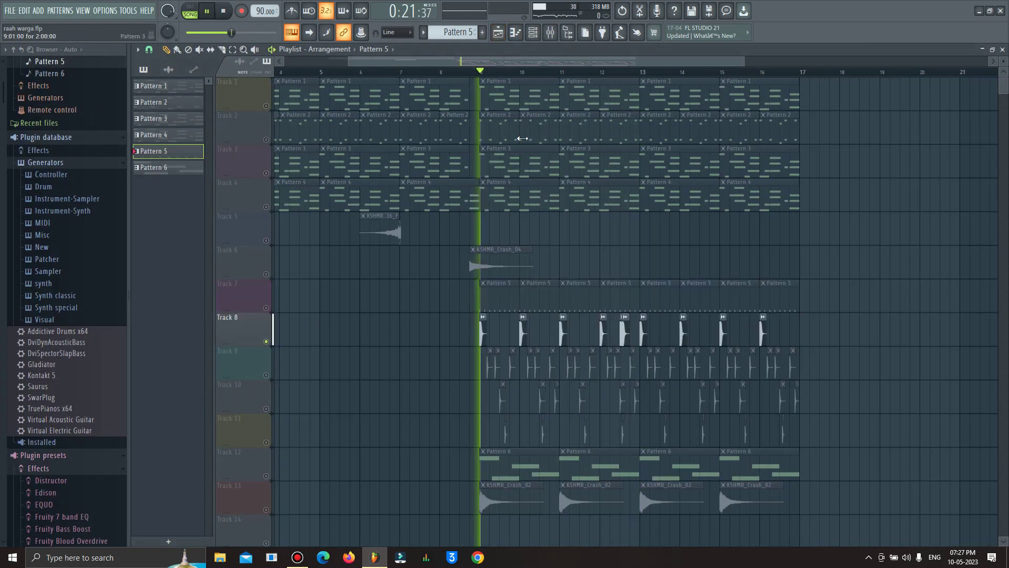
{"action": "scroll", "coordinate": [547, 76], "scroll_direction": "up", "scroll_amount": 3}
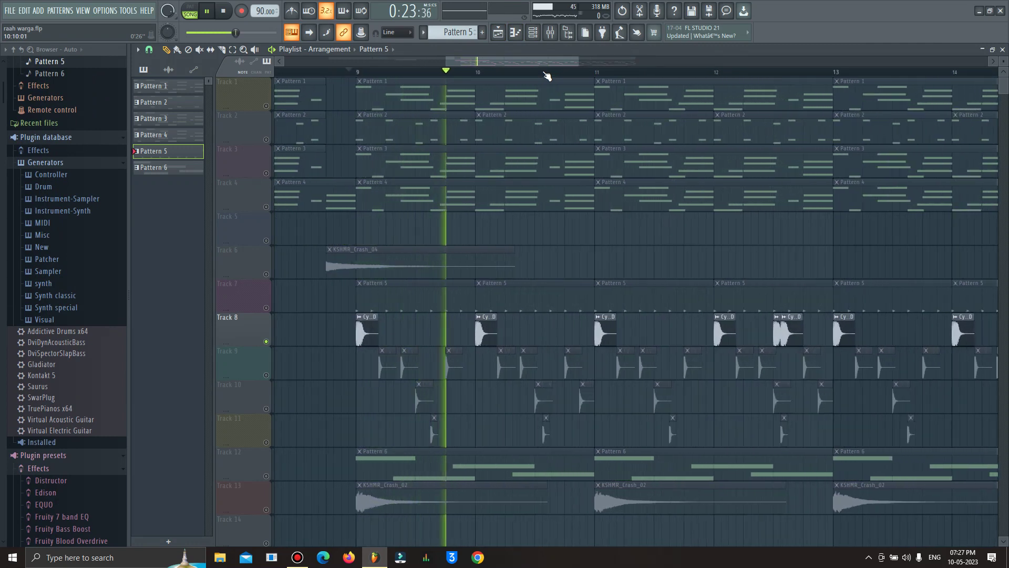
{"action": "left_click", "coordinate": [270, 375]}
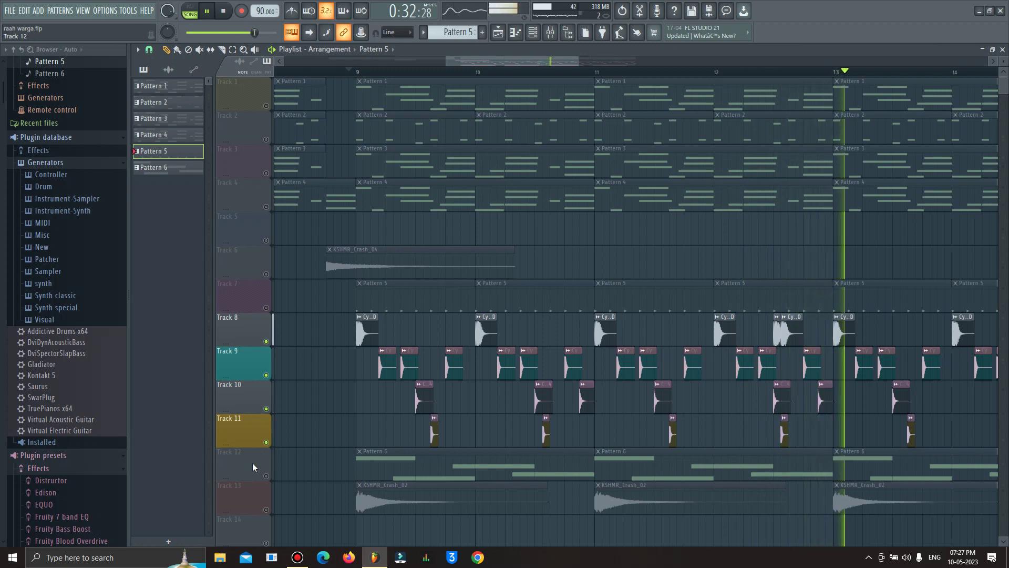
- Turn on Track 12 and view Pattern 6's bass notes in the piano roll during playback
{"action": "left_click", "coordinate": [262, 475]}
{"action": "key", "text": "space"}
{"action": "double_click", "coordinate": [379, 463]}
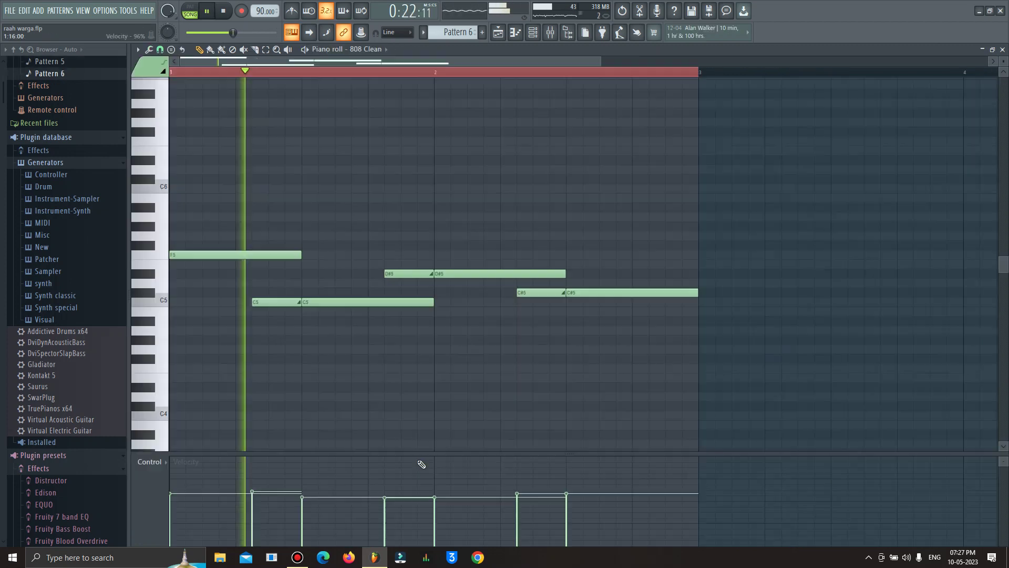
{"action": "scroll", "coordinate": [451, 77], "scroll_direction": "down", "scroll_amount": 2}
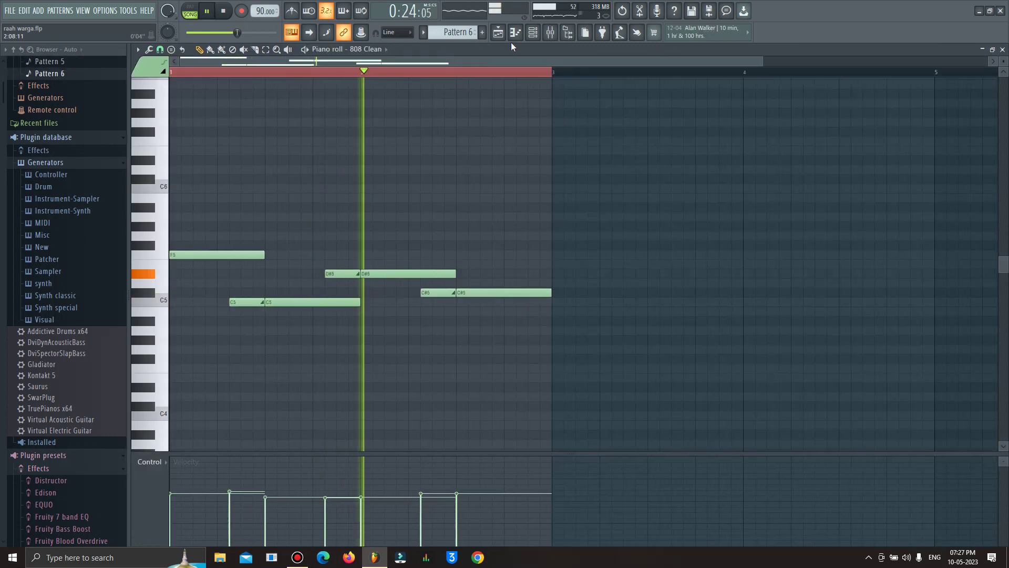
- Show the 808 Clean instrument from the channel rack and place its window clear of Pattern 6's notes
{"action": "left_click", "coordinate": [533, 32]}
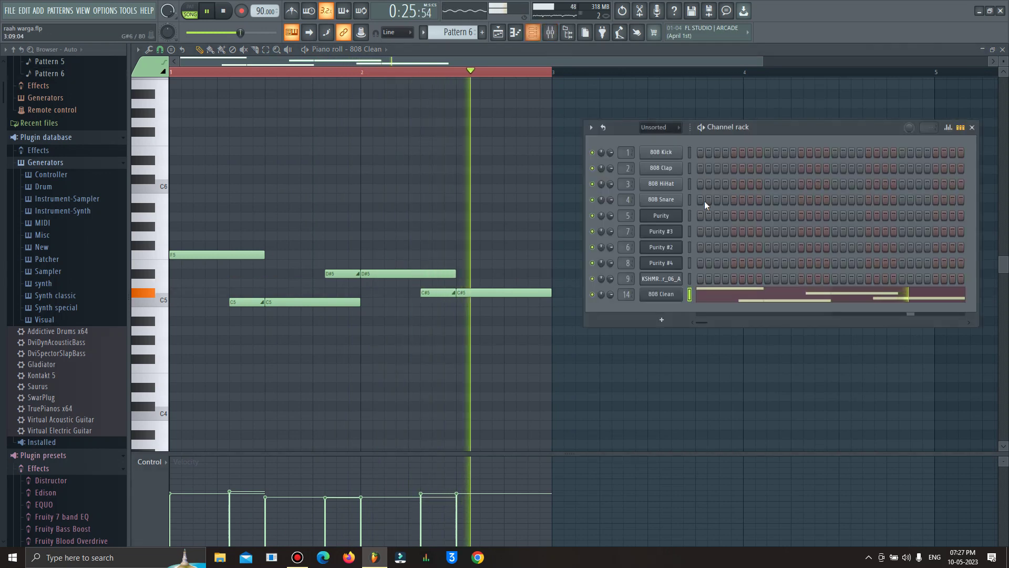
{"action": "left_click", "coordinate": [670, 297]}
{"action": "left_click_drag", "start_coordinate": [444, 128], "coordinate": [853, 315]}
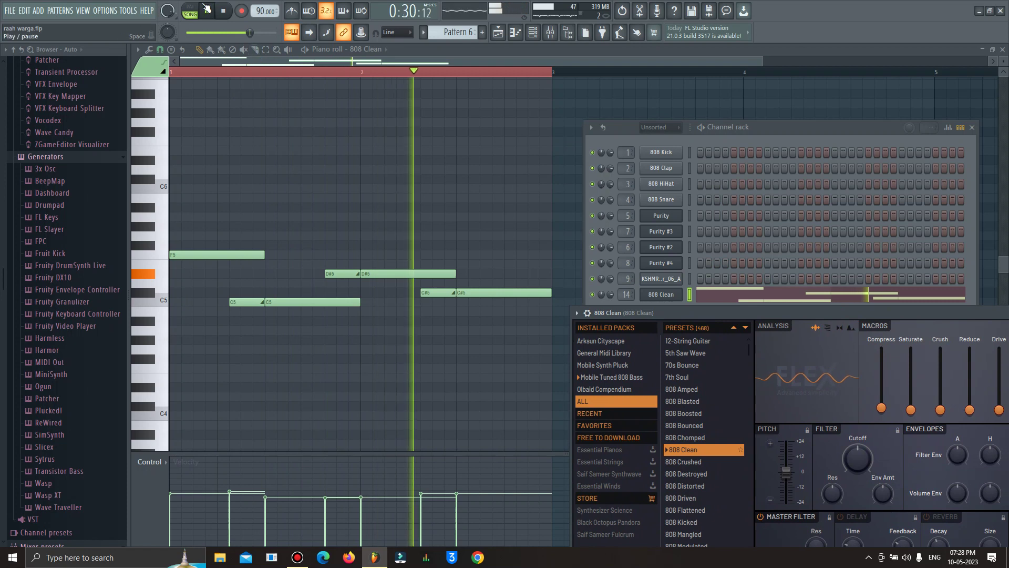
- Play Pattern 6 on its own in pattern mode and return to the playlist arrangement
{"action": "key", "text": "l"}
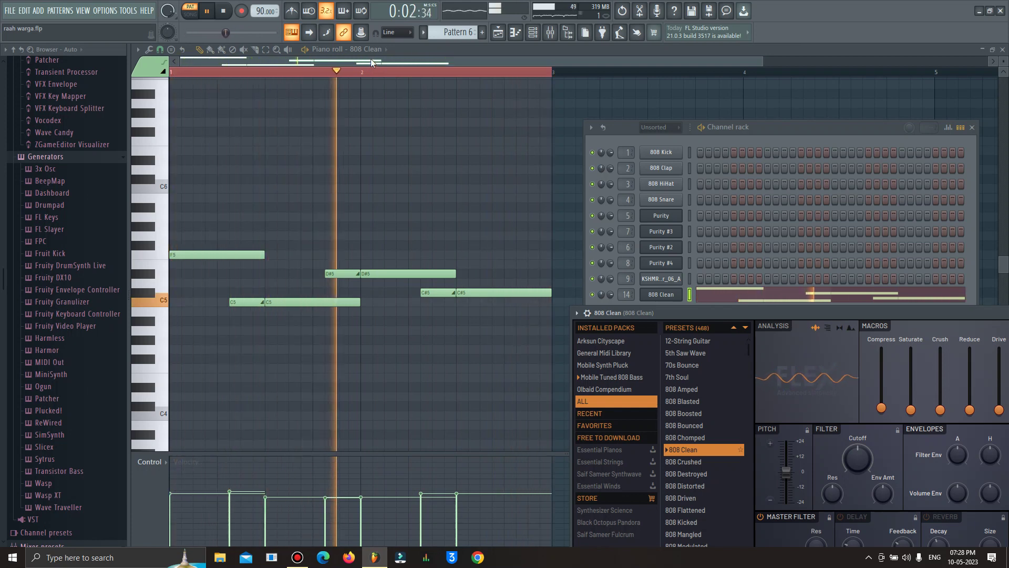
{"action": "left_click", "coordinate": [502, 33]}
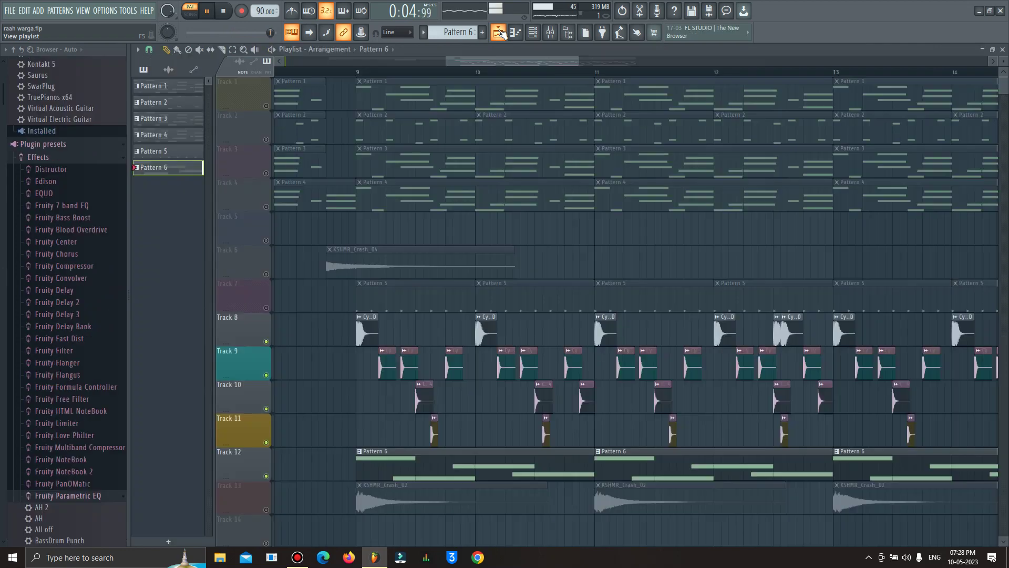
- Solo Track 13 and play its KSHMR_Crash_02 clips in song mode with the whole arrangement in view
{"action": "right_click", "coordinate": [265, 508]}
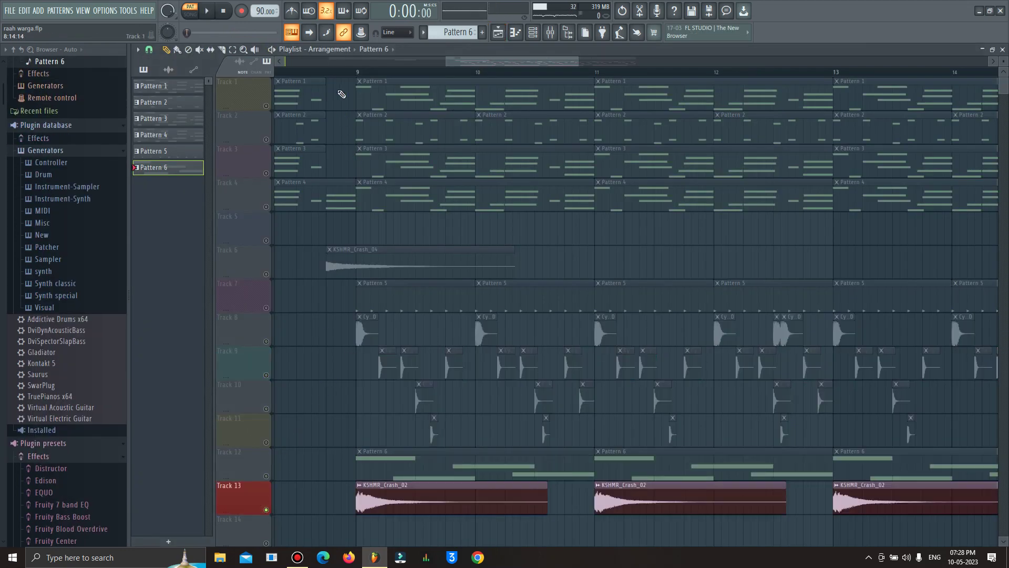
{"action": "key", "text": "space"}
{"action": "scroll", "coordinate": [342, 73], "scroll_direction": "down", "scroll_amount": 5}
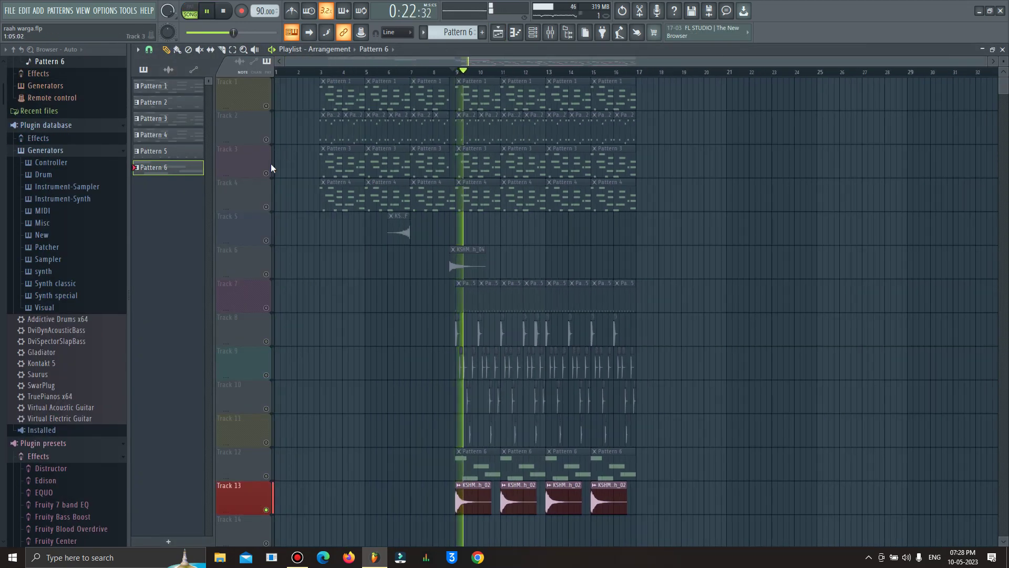
- Play the full arrangement with all tracks on, soloing Track 13 once for comparison before turning every track back on
{"action": "right_click", "coordinate": [266, 173]}
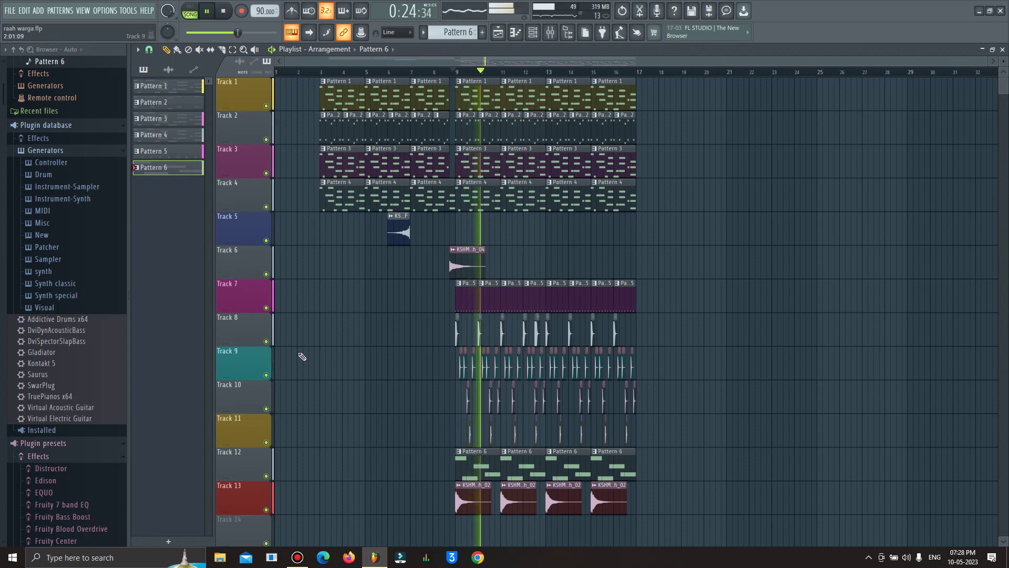
{"action": "right_click", "coordinate": [267, 510]}
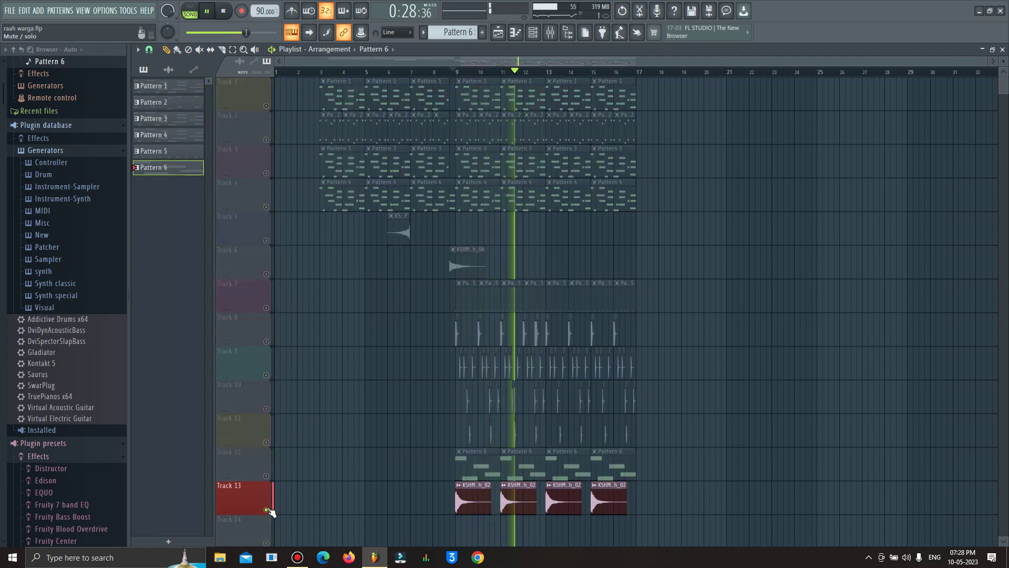
{"action": "right_click", "coordinate": [266, 510]}
{"action": "left_click", "coordinate": [293, 562]}
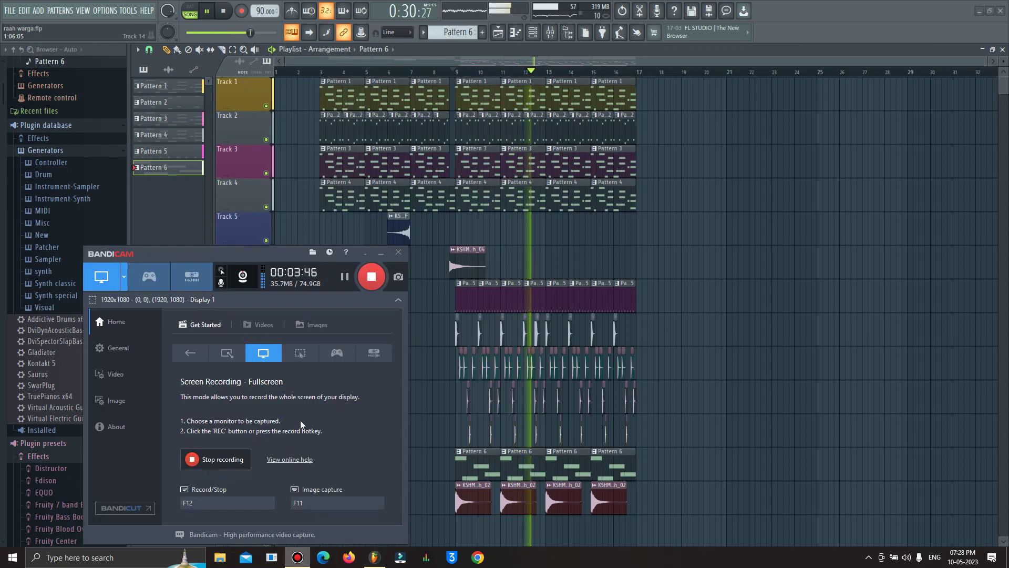
{"action": "left_click_drag", "start_coordinate": [291, 261], "coordinate": [247, 254]}
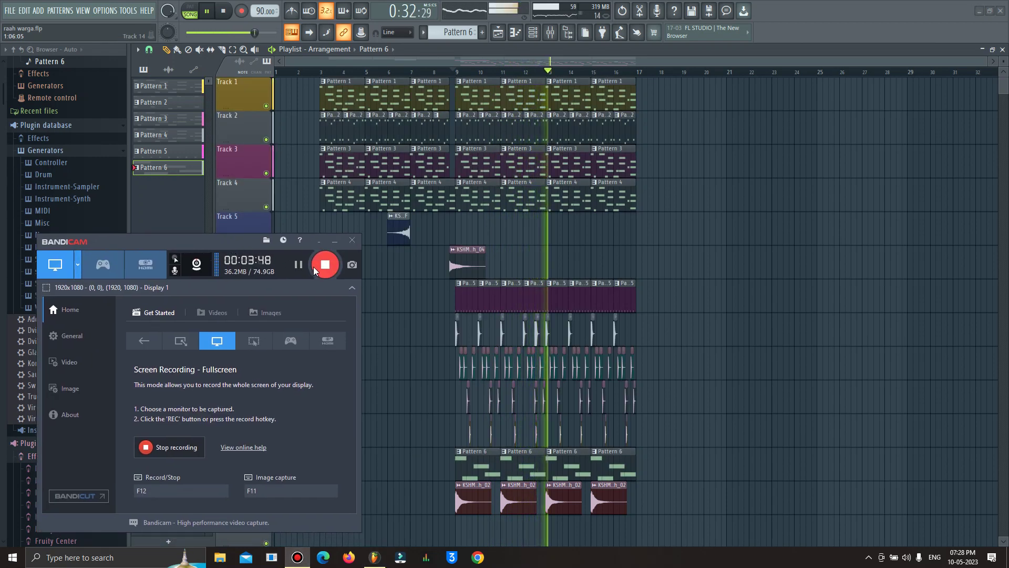